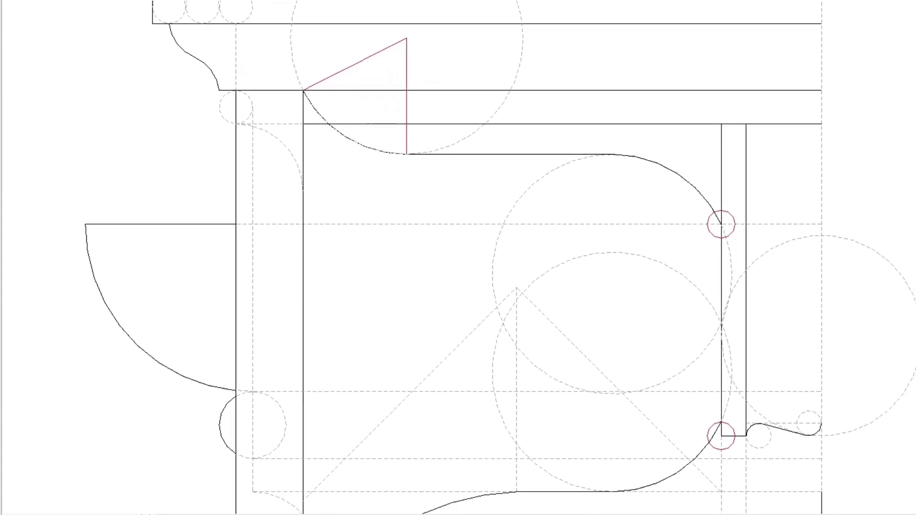
Examine the volute capital's profile, its construction circles, and how the curves meet the straight edges
{"action": "scroll", "coordinate": [360, 172], "scroll_direction": "up", "scroll_amount": 4}
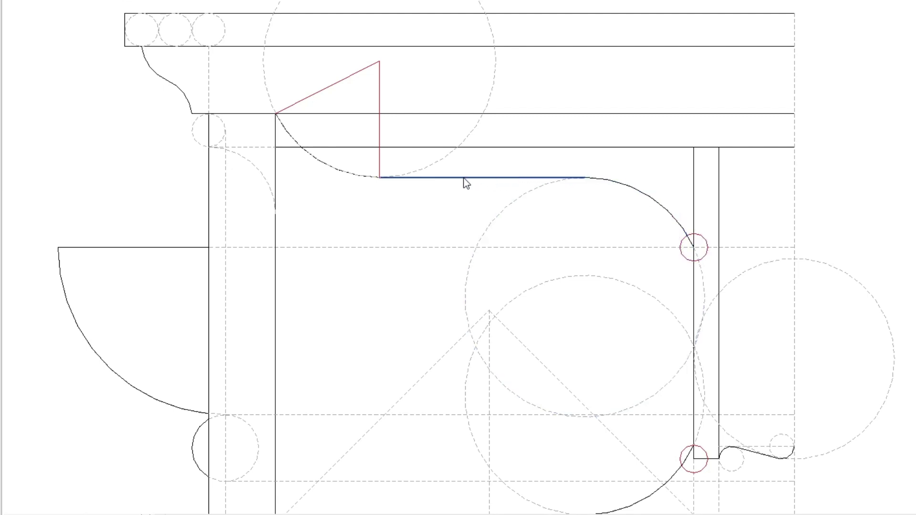
{"action": "middle_click_drag", "start_coordinate": [298, 155], "coordinate": [353, 229]}
{"action": "scroll", "coordinate": [340, 197], "scroll_direction": "up", "scroll_amount": 1}
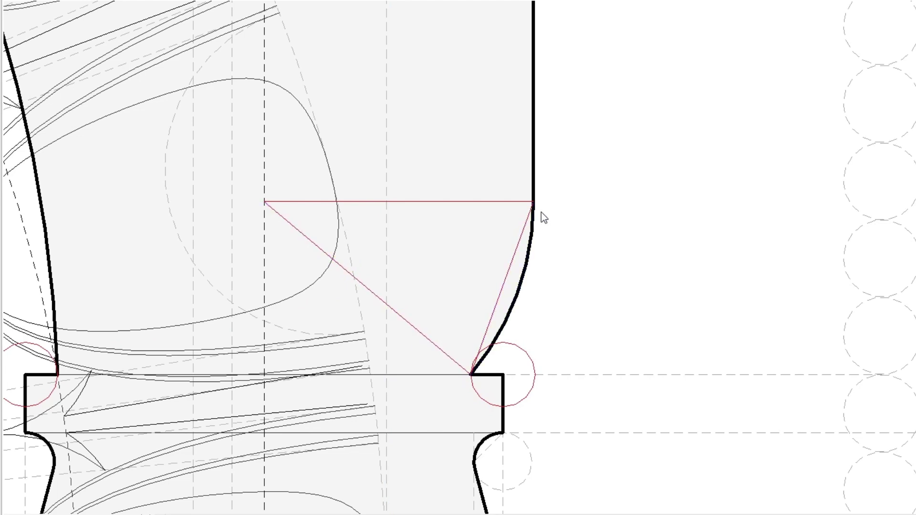
{"action": "scroll", "coordinate": [577, 229], "scroll_direction": "down", "scroll_amount": 1}
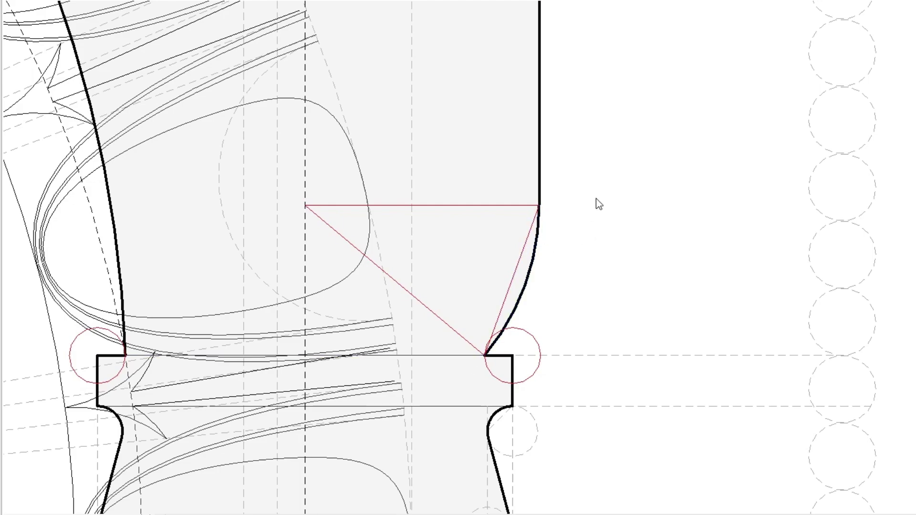
{"action": "scroll", "coordinate": [599, 200], "scroll_direction": "down", "scroll_amount": 3}
{"action": "scroll", "coordinate": [634, 164], "scroll_direction": "down", "scroll_amount": 1}
{"action": "mouse_move", "coordinate": [634, 163]}
{"action": "middle_mouse_down"}
{"action": "mouse_move", "coordinate": [581, 278]}
{"action": "mouse_move", "coordinate": [515, 368]}
{"action": "mouse_move", "coordinate": [472, 401]}
{"action": "middle_mouse_up"}
{"action": "scroll", "coordinate": [462, 390], "scroll_direction": "down", "scroll_amount": 1}
{"action": "scroll", "coordinate": [625, 132], "scroll_direction": "down", "scroll_amount": 2}
{"action": "middle_click_drag", "start_coordinate": [626, 160], "coordinate": [468, 424]}
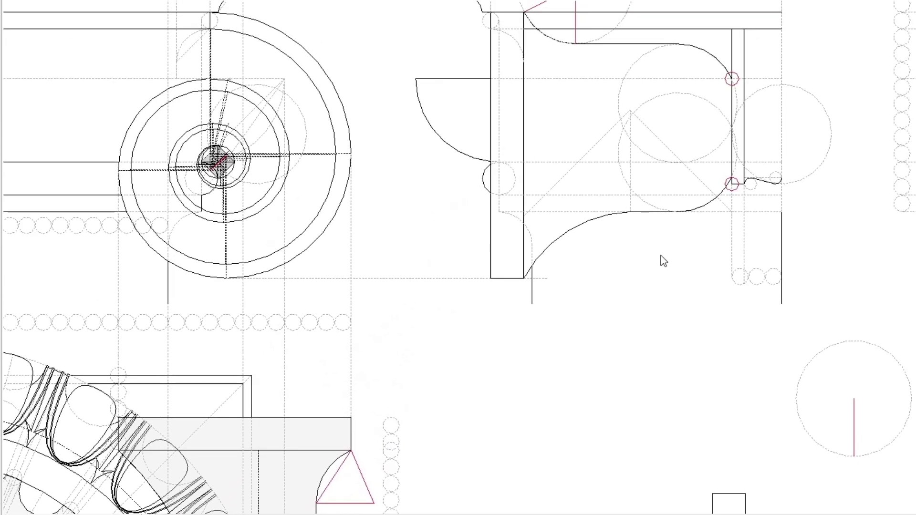
{"action": "middle_click_drag", "start_coordinate": [668, 266], "coordinate": [611, 421]}
{"action": "scroll", "coordinate": [528, 266], "scroll_direction": "up", "scroll_amount": 2}
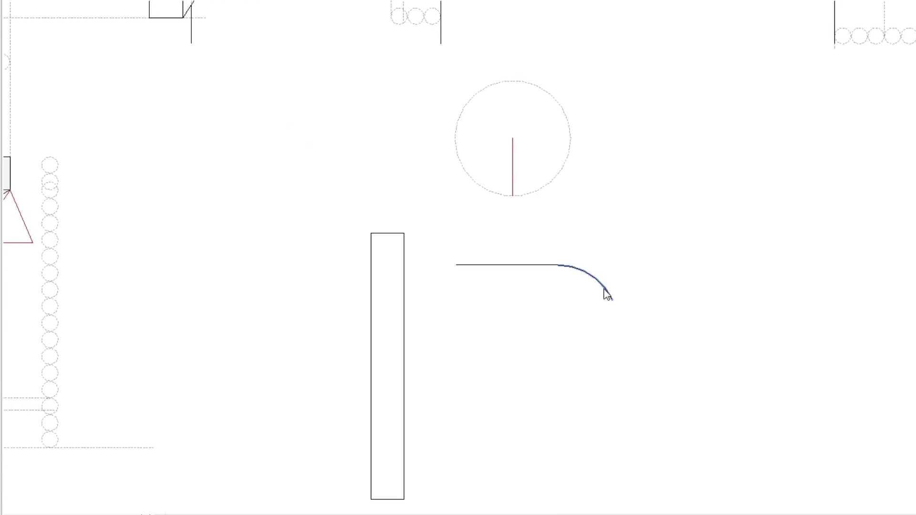
Try to move the construction circle's vertical radius line onto the horizontal profile line
{"action": "scroll", "coordinate": [505, 274], "scroll_direction": "up", "scroll_amount": 6}
{"action": "middle_click_drag", "start_coordinate": [513, 76], "coordinate": [511, 218]}
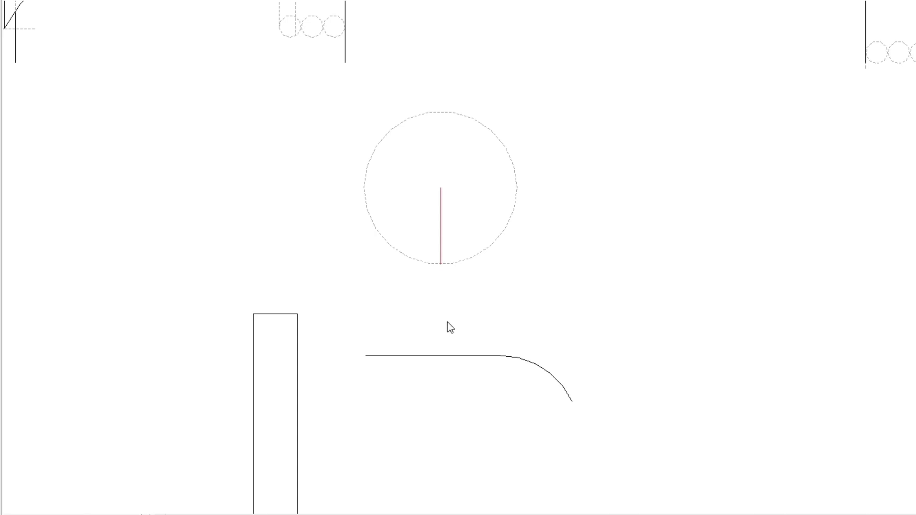
{"action": "scroll", "coordinate": [388, 339], "scroll_direction": "up", "scroll_amount": 3}
{"action": "left_click", "coordinate": [490, 125]}
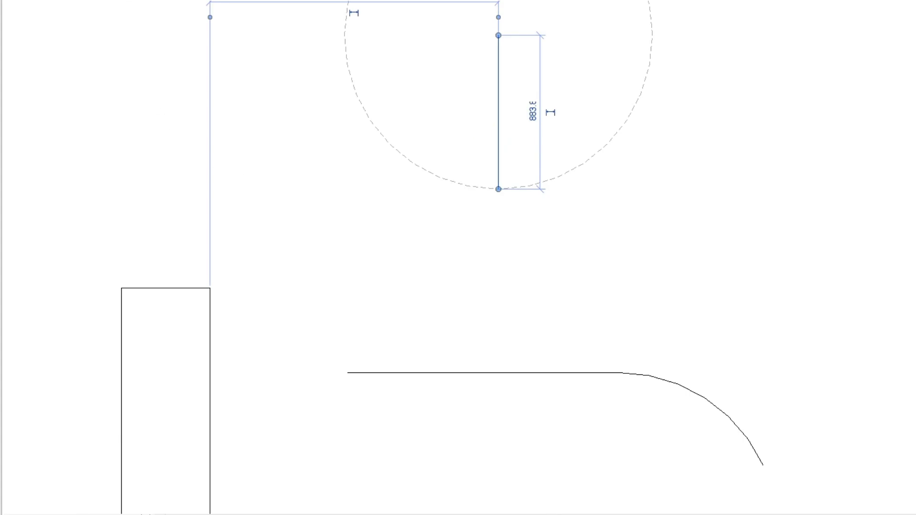
{"action": "key", "text": "m"}
{"action": "key", "text": "v"}
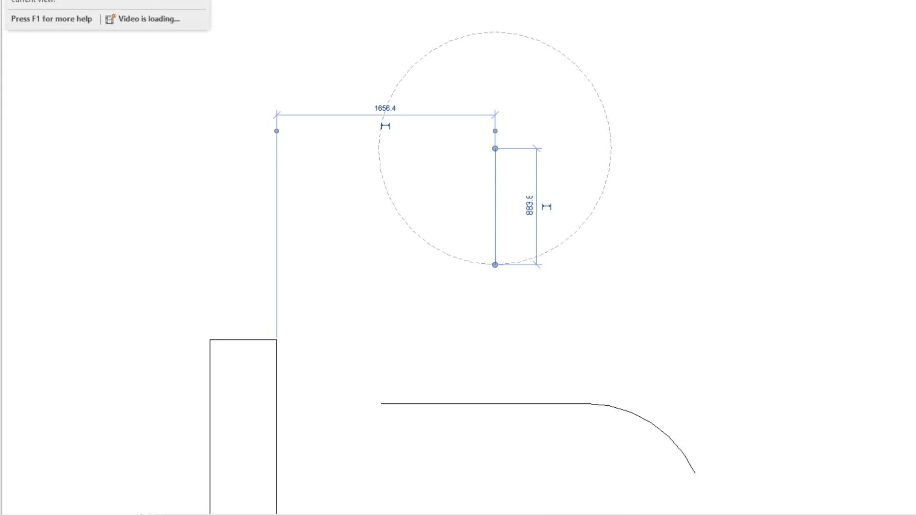
{"action": "scroll", "coordinate": [500, 266], "scroll_direction": "up", "scroll_amount": 5}
{"action": "left_click", "coordinate": [502, 294]}
{"action": "left_click", "coordinate": [399, 421]}
{"action": "key", "text": "ctrl+z"}
Copy the circle's vertical radius line by its lower endpoint onto the horizontal profile line
{"action": "scroll", "coordinate": [515, 363], "scroll_direction": "down", "scroll_amount": 2}
{"action": "left_click_drag", "start_coordinate": [551, 135], "coordinate": [474, 196]}
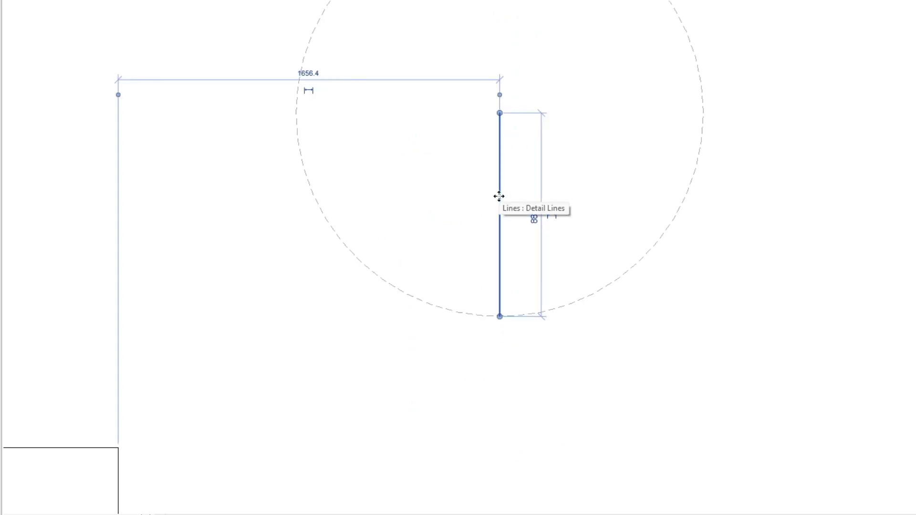
{"action": "key", "text": "c"}
{"action": "key", "text": "o"}
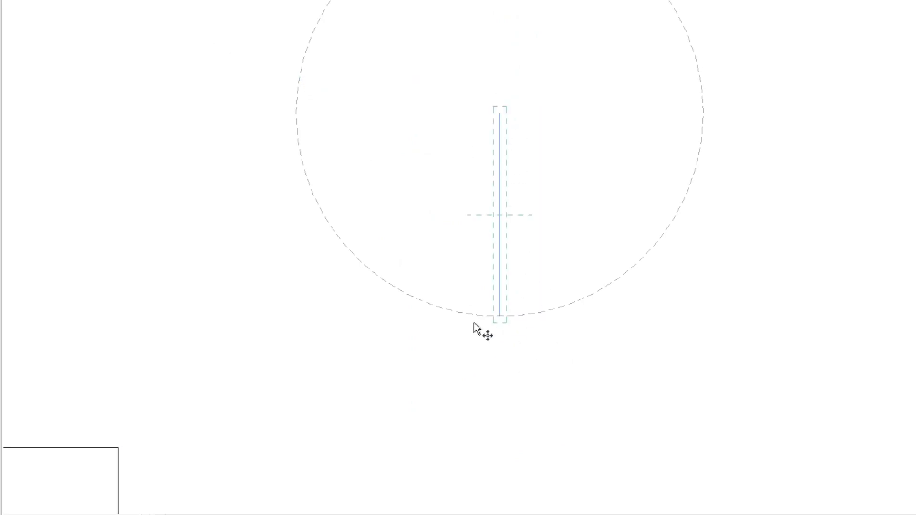
{"action": "scroll", "coordinate": [480, 326], "scroll_direction": "up", "scroll_amount": 2}
{"action": "left_click", "coordinate": [509, 311]}
{"action": "scroll", "coordinate": [508, 311], "scroll_direction": "down", "scroll_amount": 3}
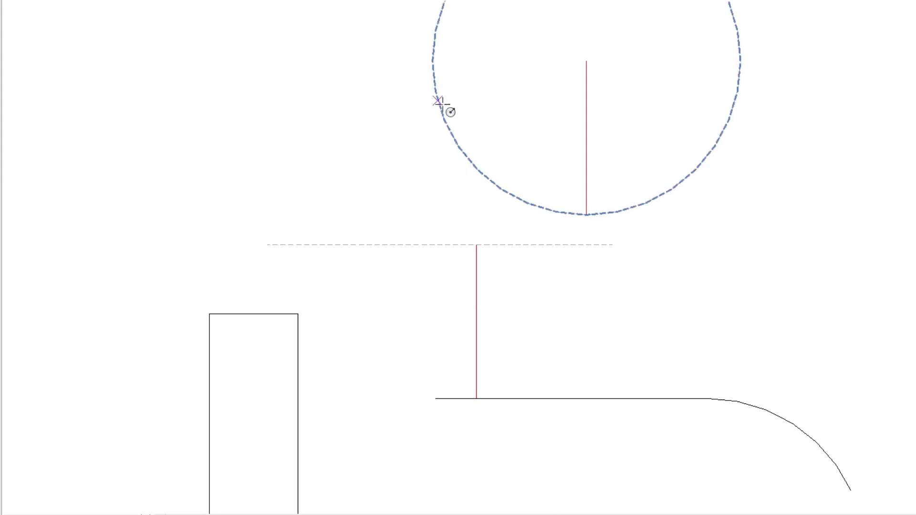
Draw a construction circle centred on the copied radius line's upper end, reaching its lower end on the horizontal profile line
{"action": "scroll", "coordinate": [472, 219], "scroll_direction": "up", "scroll_amount": 5}
{"action": "middle_click_drag", "start_coordinate": [467, 266], "coordinate": [476, 162]}
{"action": "scroll", "coordinate": [476, 162], "scroll_direction": "up", "scroll_amount": 1}
{"action": "left_click", "coordinate": [491, 162]}
{"action": "scroll", "coordinate": [496, 164], "scroll_direction": "down", "scroll_amount": 3}
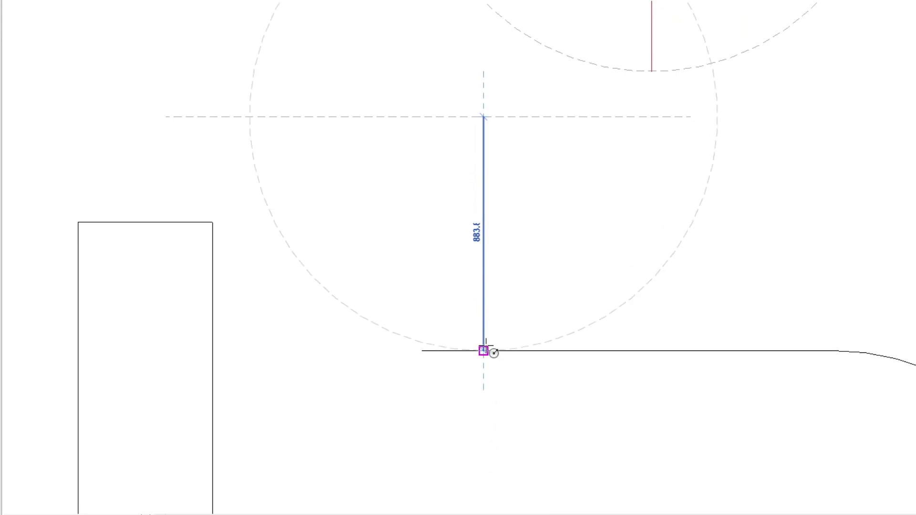
{"action": "left_click", "coordinate": [484, 351]}
Try to slide the circle and its radius line along the horizontal profile line until the circle meets the rectangle's corner
{"action": "scroll", "coordinate": [484, 352], "scroll_direction": "down", "scroll_amount": 3}
{"action": "middle_click_drag", "start_coordinate": [514, 293], "coordinate": [443, 368]}
{"action": "left_click", "coordinate": [506, 240]}
{"action": "left_click", "coordinate": [573, 252], "text": "ctrl"}
{"action": "left_click_drag", "start_coordinate": [586, 246], "coordinate": [747, 246]}
{"action": "left_click_drag", "start_coordinate": [721, 331], "coordinate": [721, 332]}
{"action": "middle_click_drag", "start_coordinate": [466, 374], "coordinate": [587, 256]}
{"action": "scroll", "coordinate": [525, 266], "scroll_direction": "up", "scroll_amount": 2}
{"action": "mouse_move", "coordinate": [519, 267]}
{"action": "middle_mouse_down"}
{"action": "mouse_move", "coordinate": [491, 271]}
{"action": "mouse_move", "coordinate": [594, 261]}
{"action": "middle_mouse_up"}
{"action": "scroll", "coordinate": [513, 277], "scroll_direction": "up", "scroll_amount": 1}
{"action": "scroll", "coordinate": [595, 260], "scroll_direction": "up", "scroll_amount": 1}
{"action": "scroll", "coordinate": [594, 261], "scroll_direction": "up", "scroll_amount": 1}
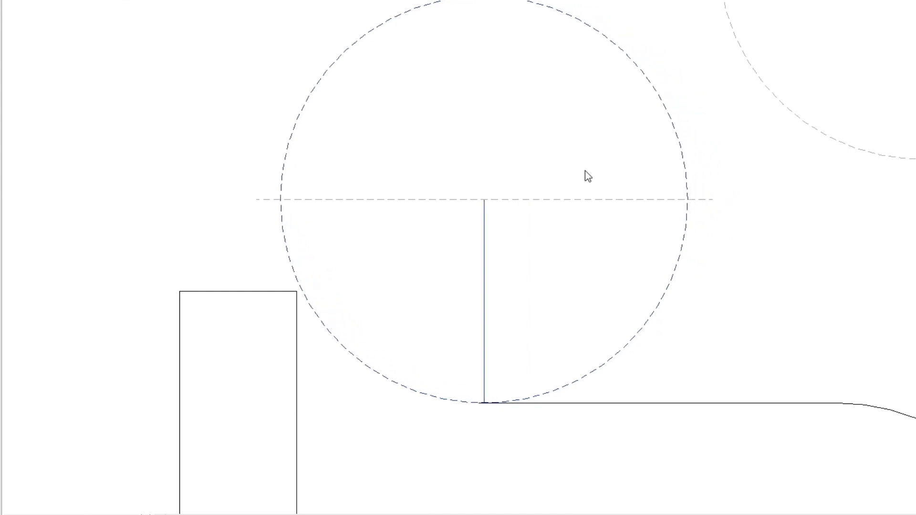
{"action": "key", "text": "Left"}
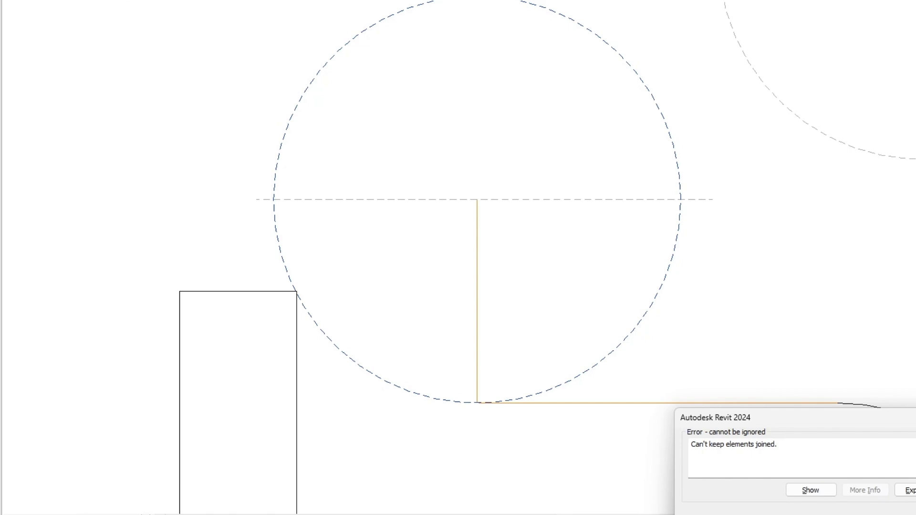
{"action": "key", "text": "Escape"}
{"action": "scroll", "coordinate": [311, 368], "scroll_direction": "up", "scroll_amount": 4}
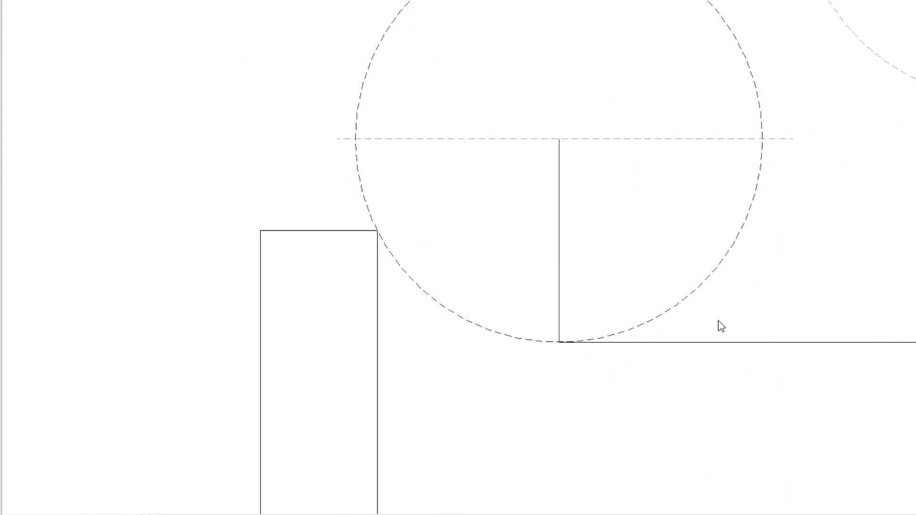
{"action": "scroll", "coordinate": [616, 374], "scroll_direction": "up", "scroll_amount": 3}
{"action": "scroll", "coordinate": [552, 401], "scroll_direction": "down", "scroll_amount": 5}
{"action": "middle_click_drag", "start_coordinate": [559, 397], "coordinate": [492, 264]}
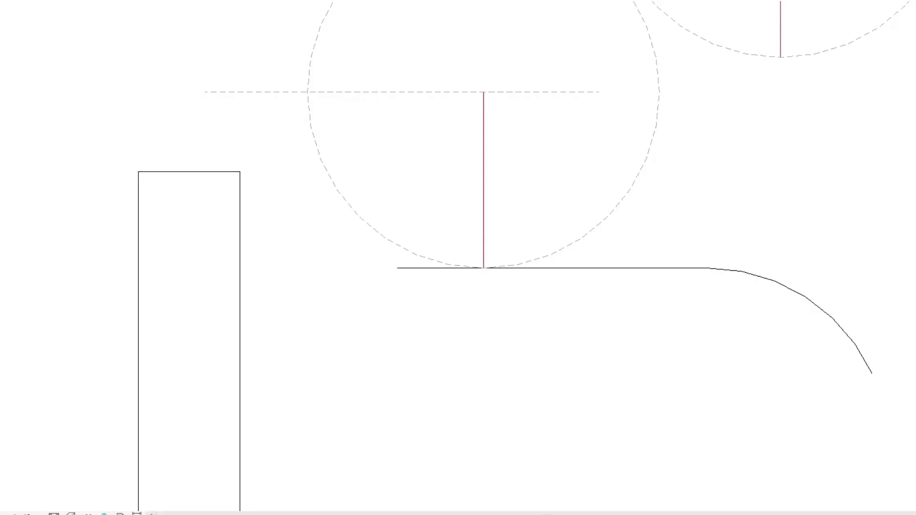
Copy the construction circle so that its centre sits on the rectangle's upper corner nearest the profile line
{"action": "scroll", "coordinate": [485, 393], "scroll_direction": "down", "scroll_amount": 2}
{"action": "middle_click_drag", "start_coordinate": [485, 393], "coordinate": [560, 380]}
{"action": "scroll", "coordinate": [560, 380], "scroll_direction": "up", "scroll_amount": 1}
{"action": "scroll", "coordinate": [597, 370], "scroll_direction": "up", "scroll_amount": 2}
{"action": "middle_click_drag", "start_coordinate": [581, 346], "coordinate": [609, 434]}
{"action": "scroll", "coordinate": [642, 174], "scroll_direction": "up", "scroll_amount": 1}
{"action": "middle_click_drag", "start_coordinate": [622, 183], "coordinate": [587, 253]}
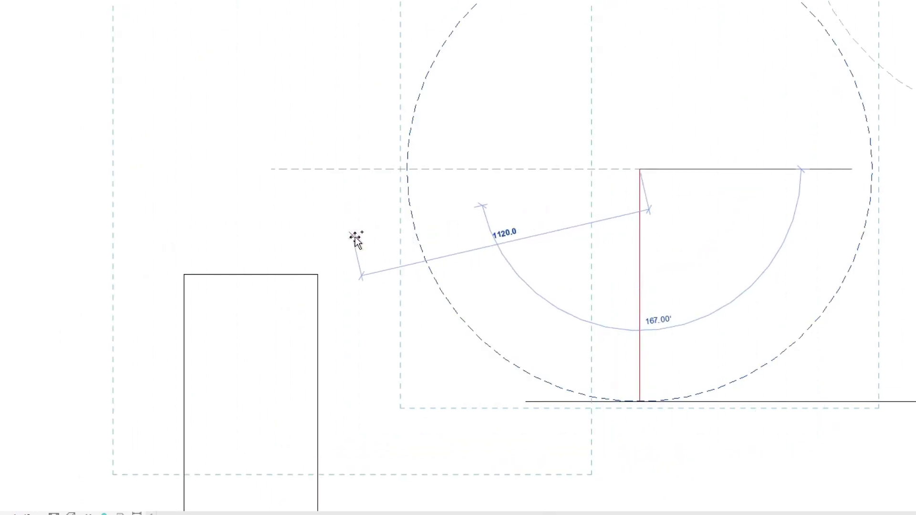
{"action": "scroll", "coordinate": [343, 253], "scroll_direction": "up", "scroll_amount": 2}
{"action": "scroll", "coordinate": [336, 260], "scroll_direction": "up", "scroll_amount": 1}
{"action": "middle_click_drag", "start_coordinate": [334, 262], "coordinate": [515, 194]}
{"action": "scroll", "coordinate": [515, 194], "scroll_direction": "up", "scroll_amount": 1}
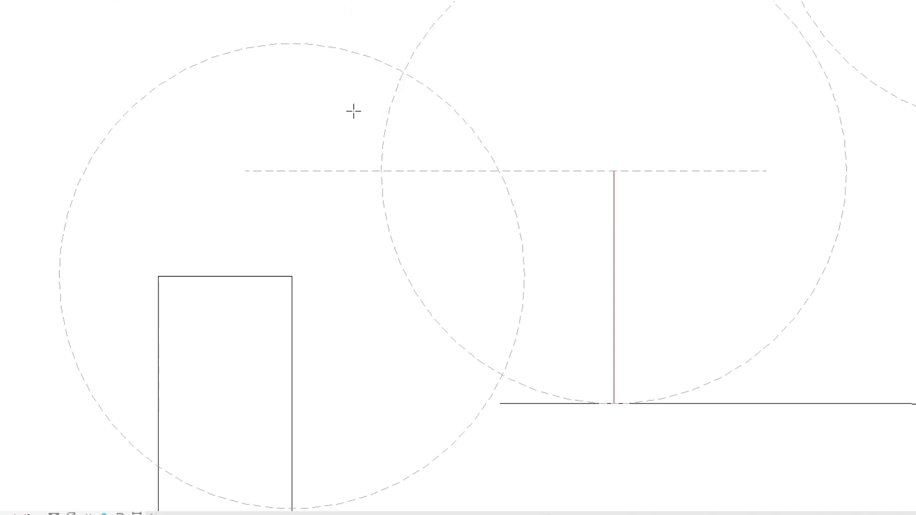
Draw a line from the rectangle's corner to the intersection of the corner-centred circle and the dashed horizontal line
{"action": "left_click", "coordinate": [296, 274]}
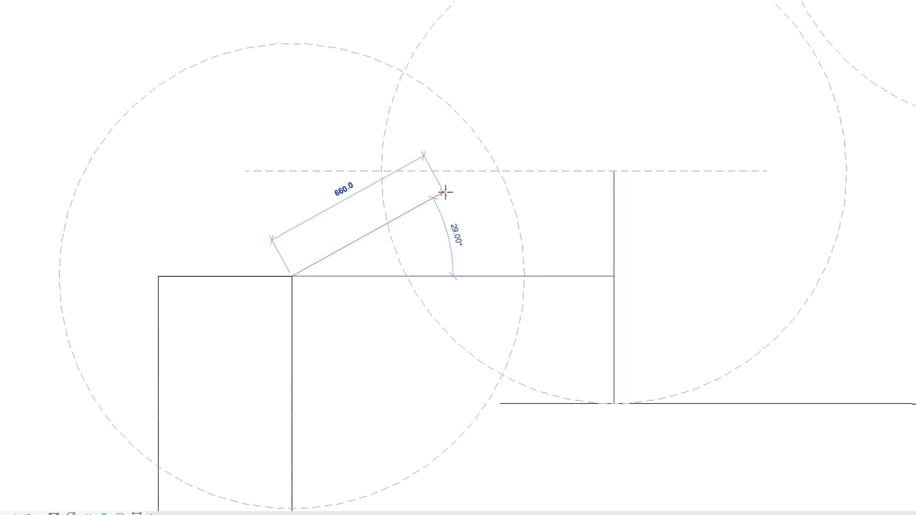
{"action": "scroll", "coordinate": [448, 187], "scroll_direction": "up", "scroll_amount": 2}
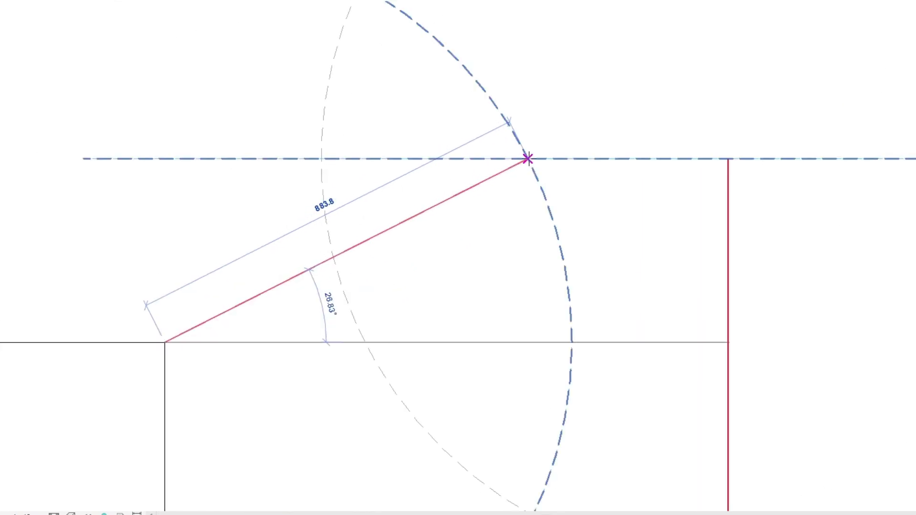
{"action": "left_click", "coordinate": [529, 159]}
{"action": "scroll", "coordinate": [607, 102], "scroll_direction": "down", "scroll_amount": 5}
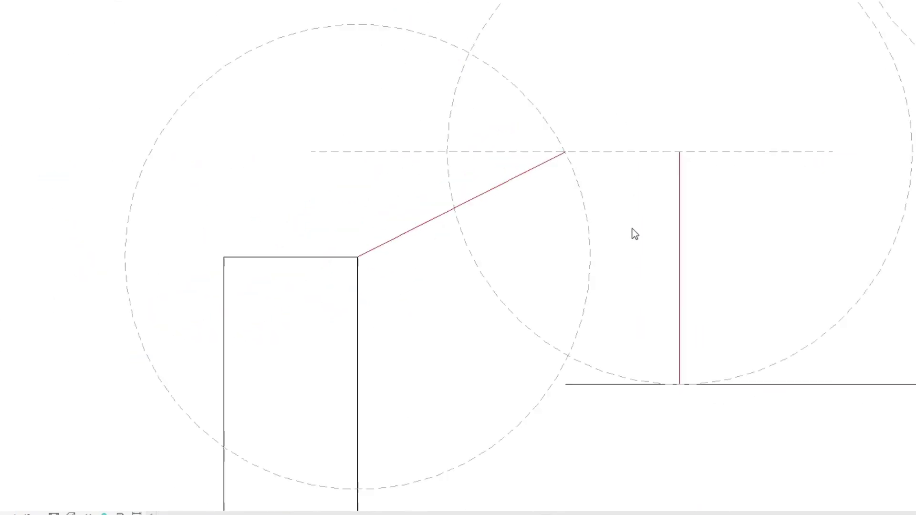
Examine the inclined radius line and its upper end where the corner circle crosses the dashed horizontal line
{"action": "scroll", "coordinate": [573, 265], "scroll_direction": "up", "scroll_amount": 1}
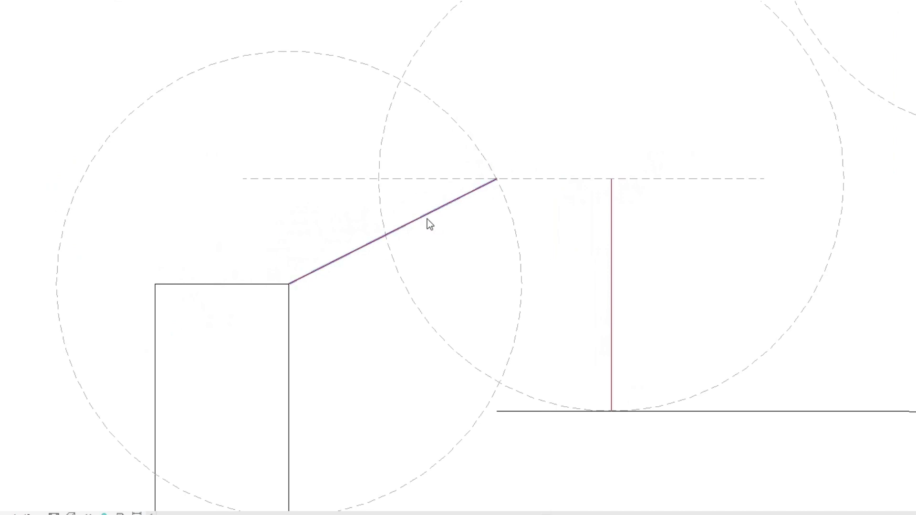
{"action": "scroll", "coordinate": [290, 287], "scroll_direction": "up", "scroll_amount": 2}
{"action": "scroll", "coordinate": [291, 287], "scroll_direction": "up", "scroll_amount": 1}
{"action": "scroll", "coordinate": [479, 251], "scroll_direction": "down", "scroll_amount": 3}
{"action": "middle_click_drag", "start_coordinate": [569, 180], "coordinate": [392, 309]}
{"action": "scroll", "coordinate": [392, 303], "scroll_direction": "up", "scroll_amount": 1}
{"action": "scroll", "coordinate": [431, 289], "scroll_direction": "up", "scroll_amount": 2}
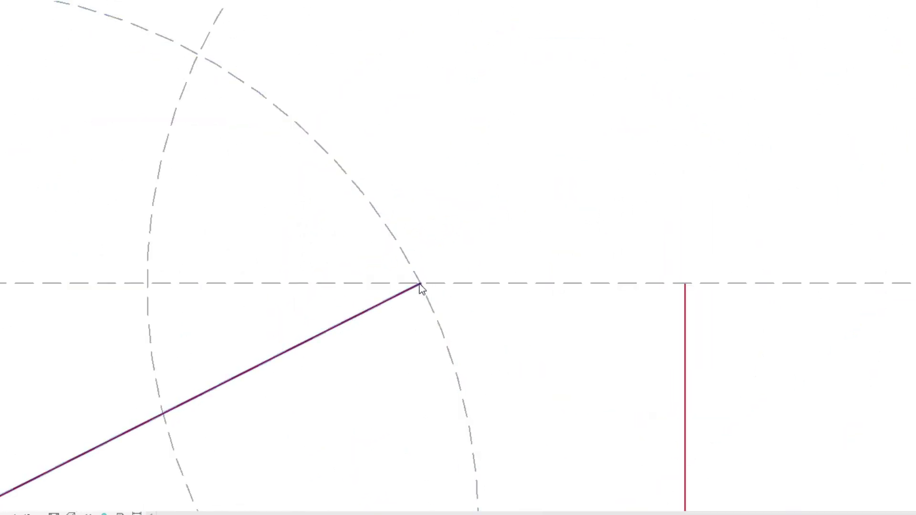
{"action": "scroll", "coordinate": [418, 287], "scroll_direction": "down", "scroll_amount": 2}
{"action": "middle_click_drag", "start_coordinate": [423, 335], "coordinate": [489, 204]}
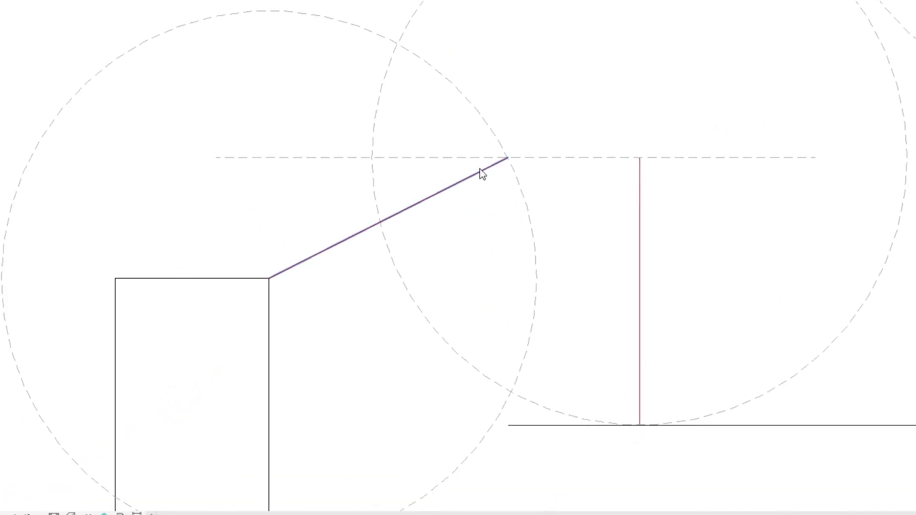
{"action": "scroll", "coordinate": [494, 196], "scroll_direction": "up", "scroll_amount": 1}
{"action": "scroll", "coordinate": [494, 199], "scroll_direction": "down", "scroll_amount": 1}
{"action": "scroll", "coordinate": [502, 235], "scroll_direction": "down", "scroll_amount": 2}
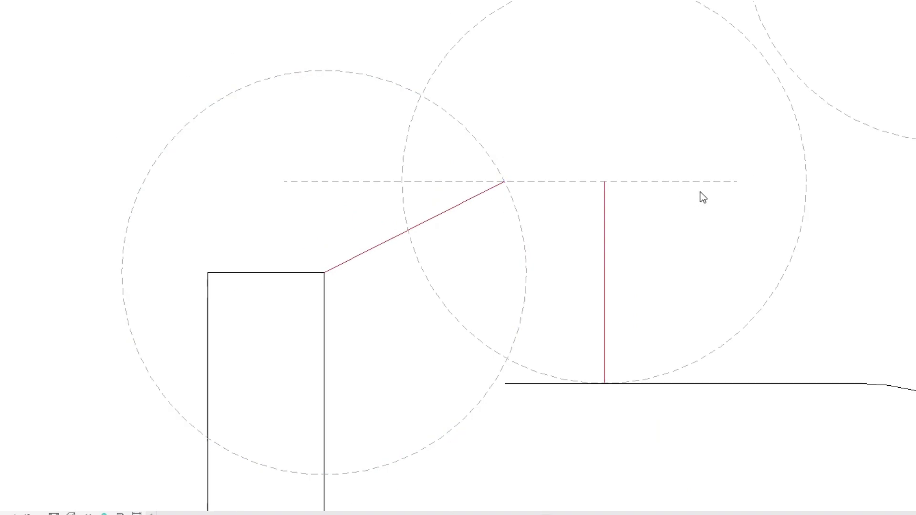
Copy the circle tangent to the profile line from its centre to the upper end of the inclined radius line
{"action": "left_click", "coordinate": [778, 280]}
{"action": "key", "text": "m"}
{"action": "key", "text": "v"}
{"action": "left_click", "coordinate": [604, 181]}
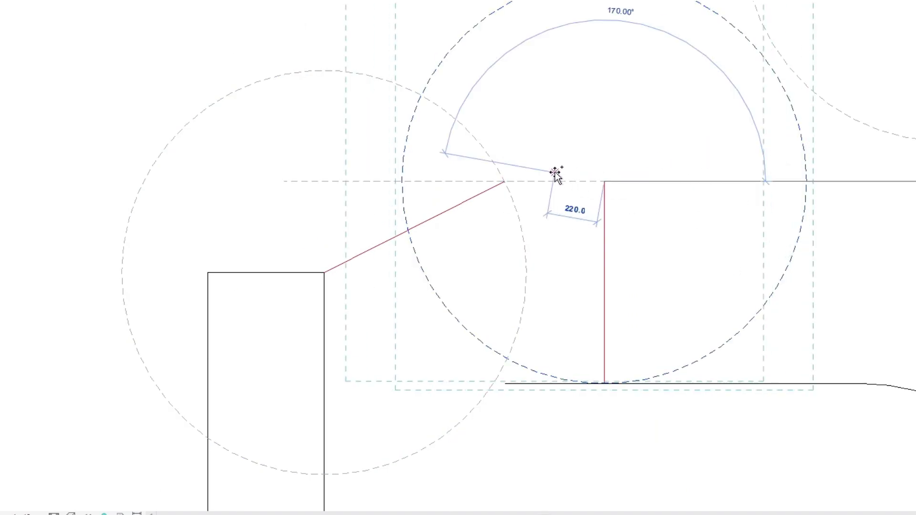
{"action": "scroll", "coordinate": [505, 181], "scroll_direction": "up", "scroll_amount": 3}
{"action": "scroll", "coordinate": [500, 182], "scroll_direction": "up", "scroll_amount": 2}
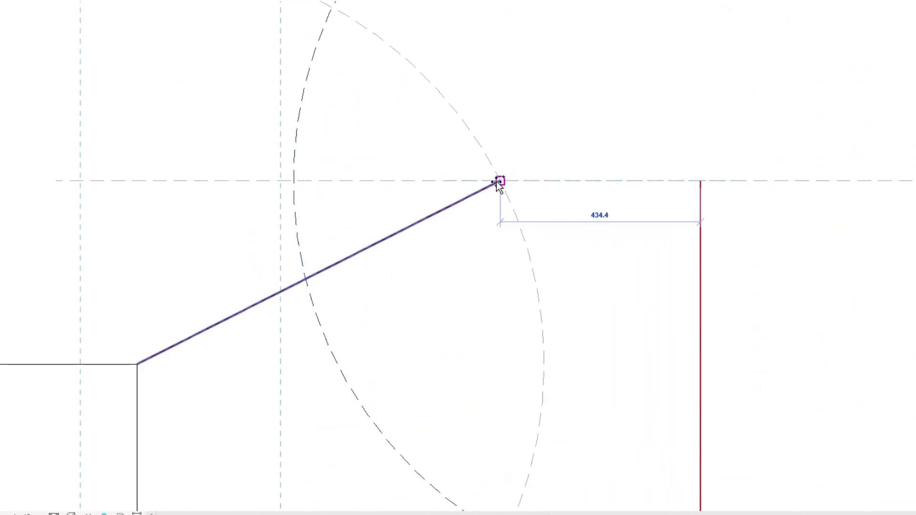
{"action": "scroll", "coordinate": [487, 165], "scroll_direction": "down", "scroll_amount": 2}
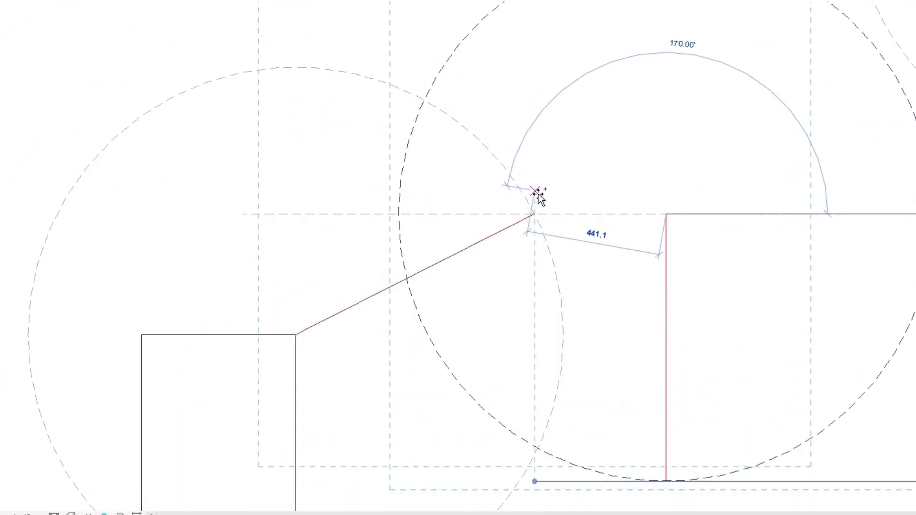
{"action": "scroll", "coordinate": [539, 199], "scroll_direction": "up", "scroll_amount": 3}
{"action": "left_click", "coordinate": [535, 213]}
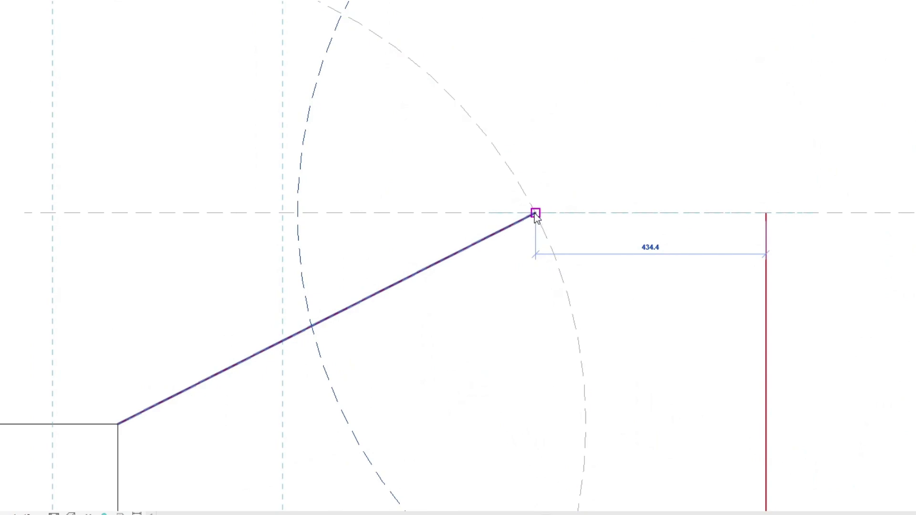
{"action": "scroll", "coordinate": [511, 277], "scroll_direction": "down", "scroll_amount": 3}
{"action": "middle_click_drag", "start_coordinate": [507, 296], "coordinate": [497, 163]}
{"action": "scroll", "coordinate": [554, 427], "scroll_direction": "down", "scroll_amount": 1}
{"action": "mouse_move", "coordinate": [554, 427]}
{"action": "middle_mouse_down"}
{"action": "mouse_move", "coordinate": [566, 408]}
{"action": "mouse_move", "coordinate": [567, 423]}
{"action": "middle_mouse_up"}
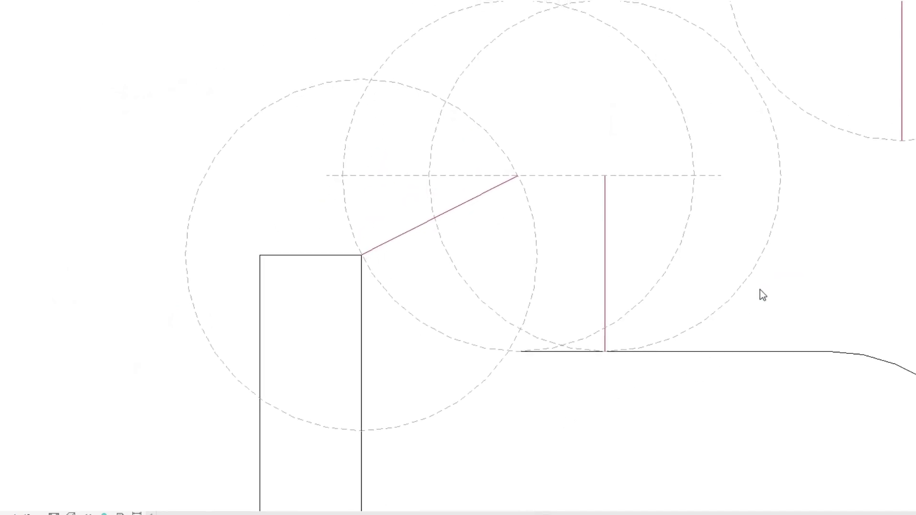
Remove the redundant construction circles and move the vertical radius line by its top to the inclined line's upper end
{"action": "left_click", "coordinate": [752, 268]}
{"action": "key", "text": "Escape"}
{"action": "left_click", "coordinate": [605, 274]}
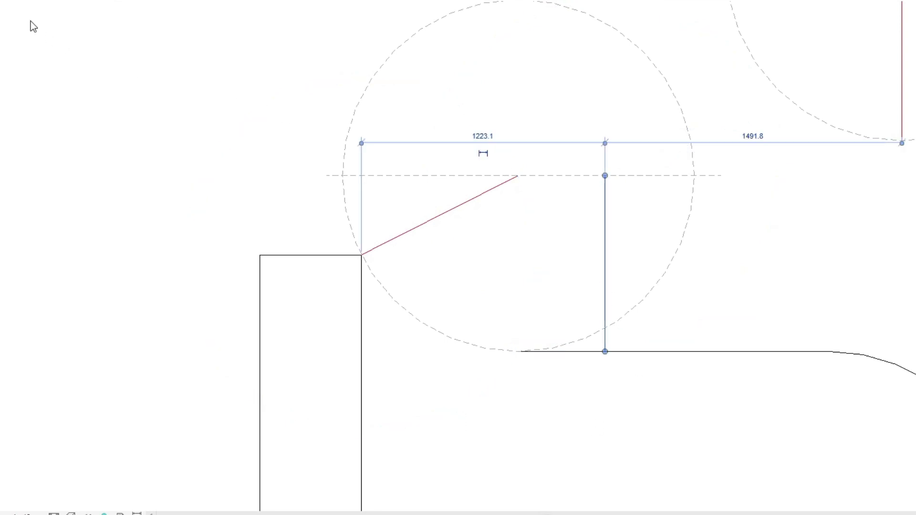
{"action": "scroll", "coordinate": [567, 114], "scroll_direction": "up", "scroll_amount": 3}
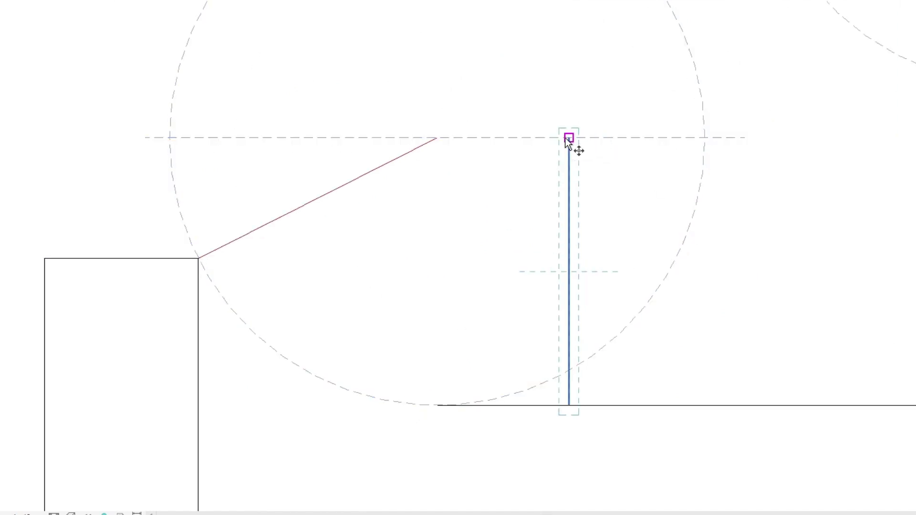
{"action": "left_click_drag", "start_coordinate": [568, 138], "coordinate": [435, 137]}
{"action": "left_click", "coordinate": [501, 99]}
Draw a Thin Lines arc along the circle from the rectangle's corner to the vertical radius line's lower end
{"action": "mouse_move", "coordinate": [490, 456]}
{"action": "middle_mouse_down"}
{"action": "mouse_move", "coordinate": [575, 455]}
{"action": "mouse_move", "coordinate": [589, 401]}
{"action": "middle_mouse_up"}
{"action": "scroll", "coordinate": [505, 366], "scroll_direction": "up", "scroll_amount": 2}
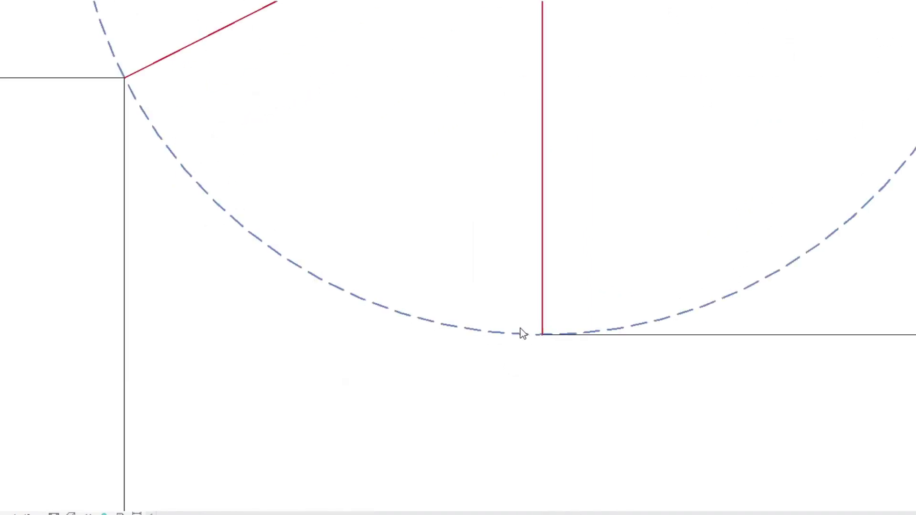
{"action": "middle_click_drag", "start_coordinate": [240, 200], "coordinate": [517, 392]}
{"action": "scroll", "coordinate": [571, 405], "scroll_direction": "down", "scroll_amount": 2}
{"action": "middle_click_drag", "start_coordinate": [571, 405], "coordinate": [410, 354]}
{"action": "scroll", "coordinate": [411, 354], "scroll_direction": "down", "scroll_amount": 2}
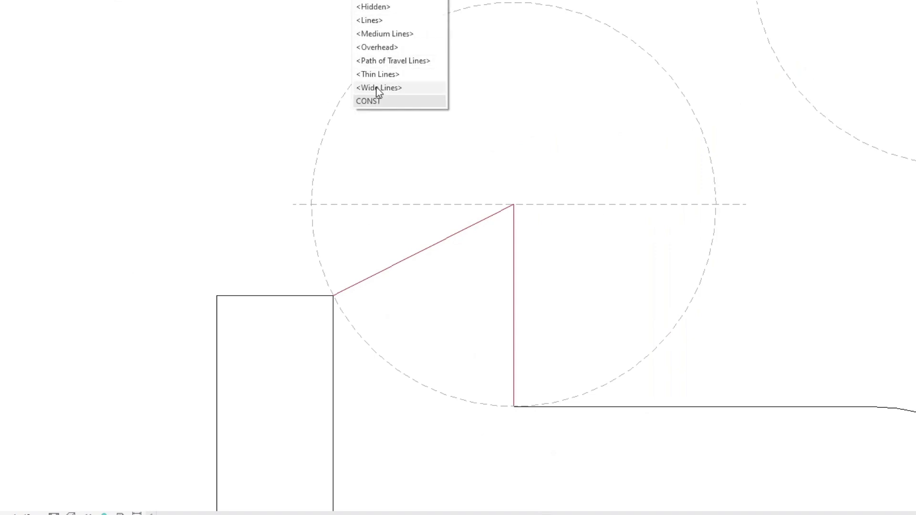
{"action": "left_click", "coordinate": [377, 75]}
{"action": "left_click", "coordinate": [333, 296]}
{"action": "scroll", "coordinate": [407, 338], "scroll_direction": "up", "scroll_amount": 3}
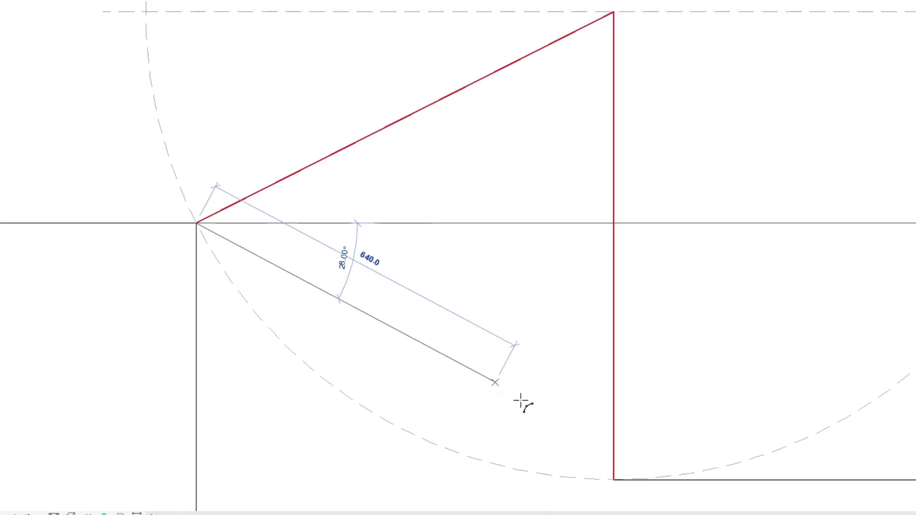
{"action": "left_click", "coordinate": [613, 480]}
{"action": "left_click", "coordinate": [439, 444]}
{"action": "scroll", "coordinate": [477, 382], "scroll_direction": "down", "scroll_amount": 2}
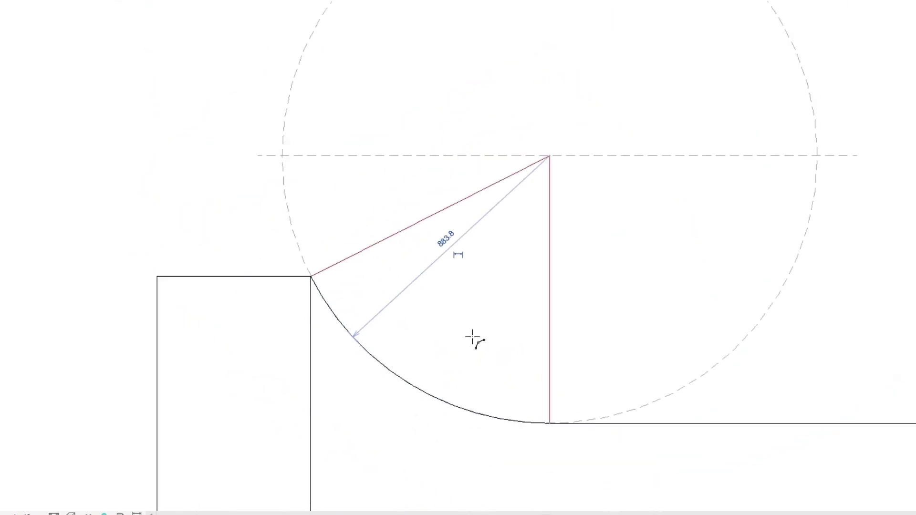
Inspect the new arc's junctions with the rectangle's corner and the horizontal profile line
{"action": "scroll", "coordinate": [568, 350], "scroll_direction": "down", "scroll_amount": 2}
{"action": "scroll", "coordinate": [525, 287], "scroll_direction": "down", "scroll_amount": 2}
{"action": "mouse_move", "coordinate": [509, 256]}
{"action": "middle_mouse_down"}
{"action": "mouse_move", "coordinate": [568, 362]}
{"action": "mouse_move", "coordinate": [559, 398]}
{"action": "middle_mouse_up"}
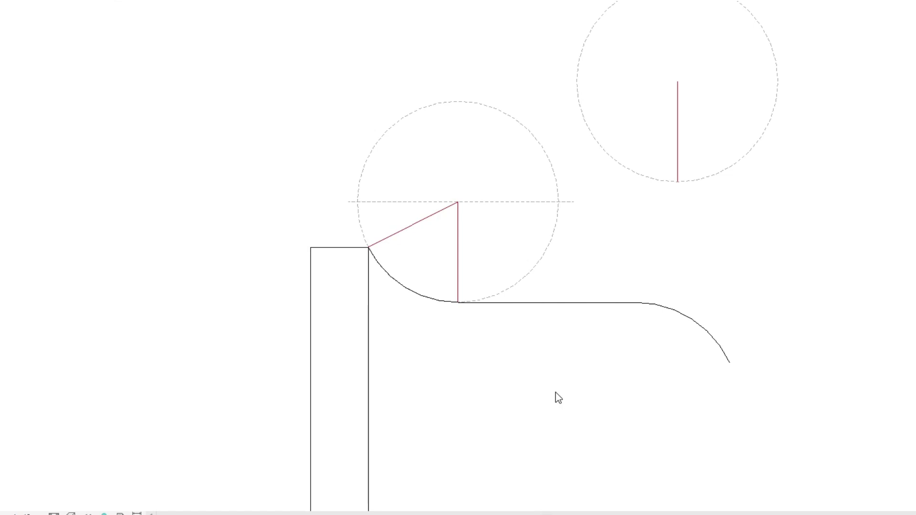
{"action": "scroll", "coordinate": [520, 374], "scroll_direction": "up", "scroll_amount": 5}
{"action": "middle_click_drag", "start_coordinate": [322, 307], "coordinate": [384, 465]}
{"action": "scroll", "coordinate": [391, 453], "scroll_direction": "up", "scroll_amount": 3}
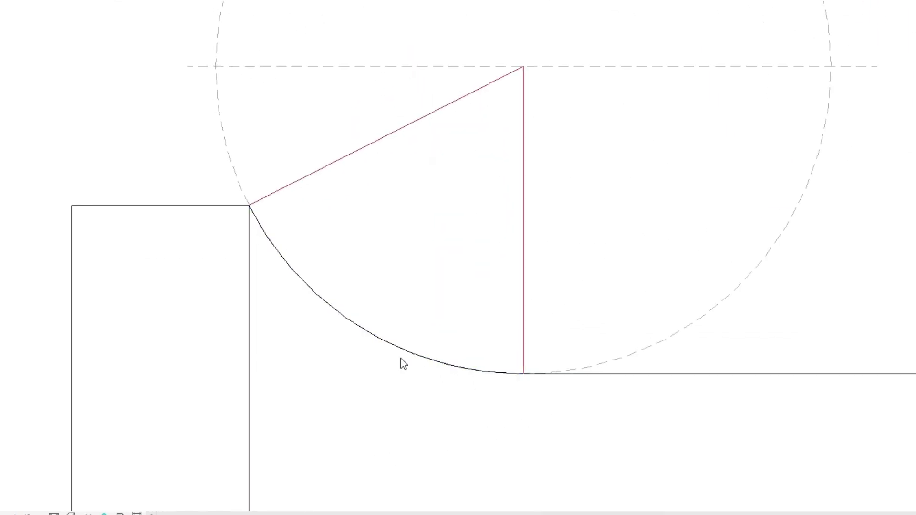
{"action": "scroll", "coordinate": [460, 319], "scroll_direction": "down", "scroll_amount": 2}
{"action": "scroll", "coordinate": [460, 319], "scroll_direction": "down", "scroll_amount": 2}
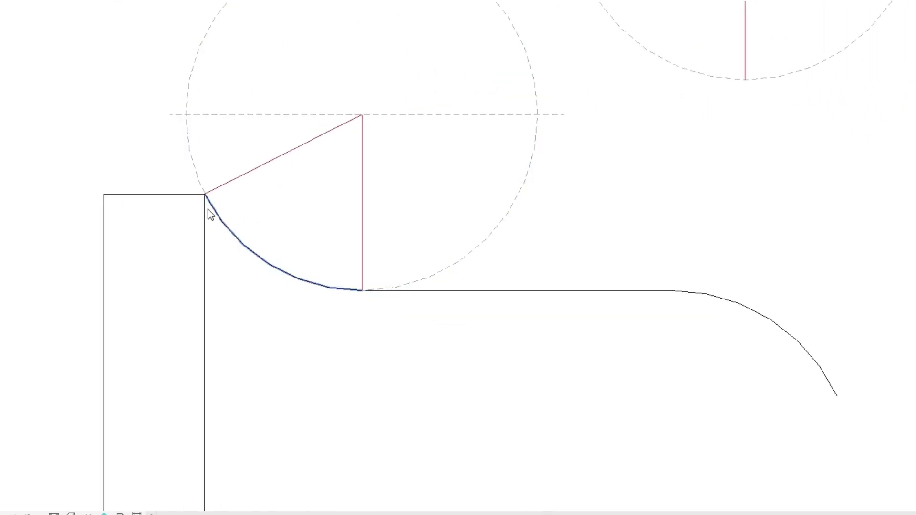
{"action": "middle_click_drag", "start_coordinate": [286, 323], "coordinate": [345, 379]}
{"action": "scroll", "coordinate": [346, 378], "scroll_direction": "down", "scroll_amount": 2}
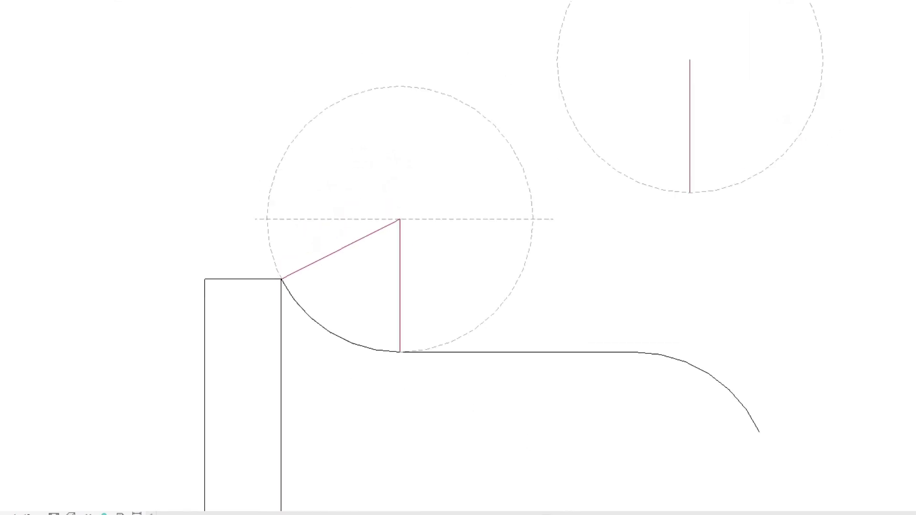